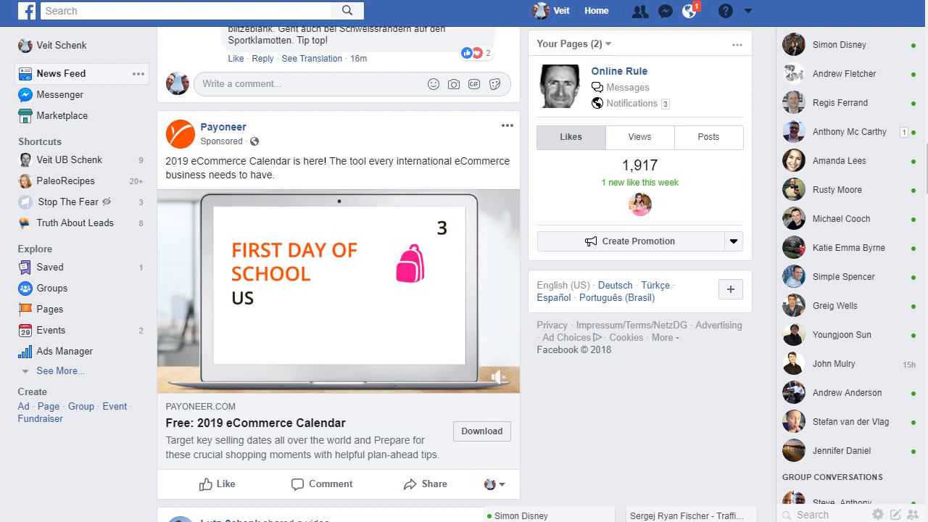
# Switch to VideoWrappr, look through the template gallery, and start creating a custom template.
pyautogui.hotkey('alt', 'Tab')
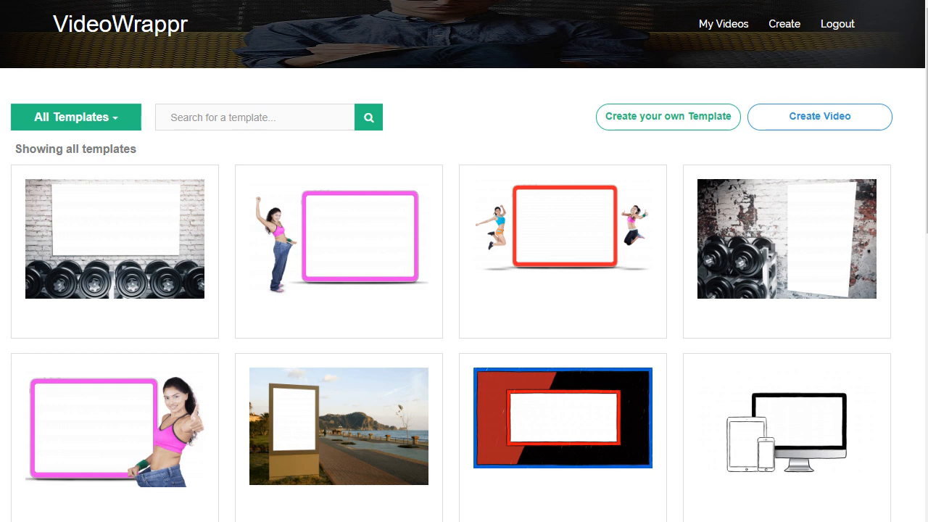
pyautogui.scroll(-6, 464, 261)
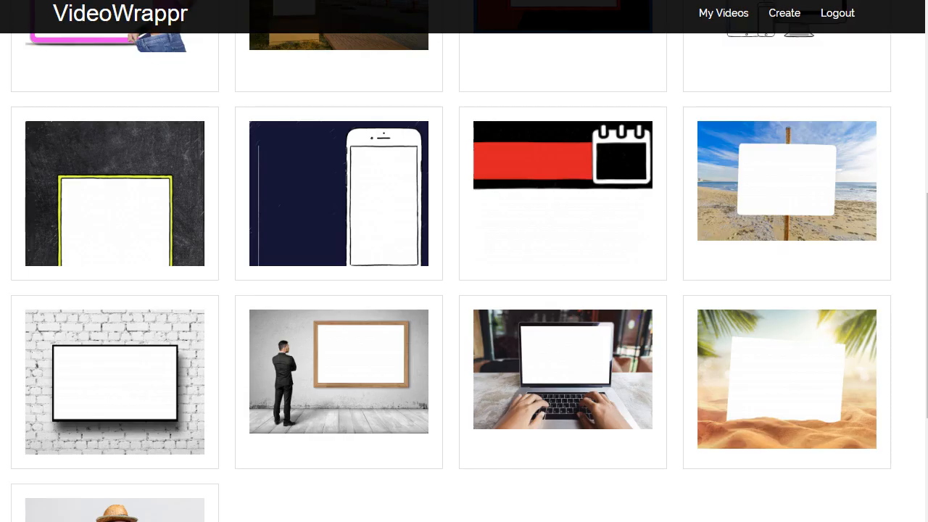
pyautogui.scroll(6, 464, 261)
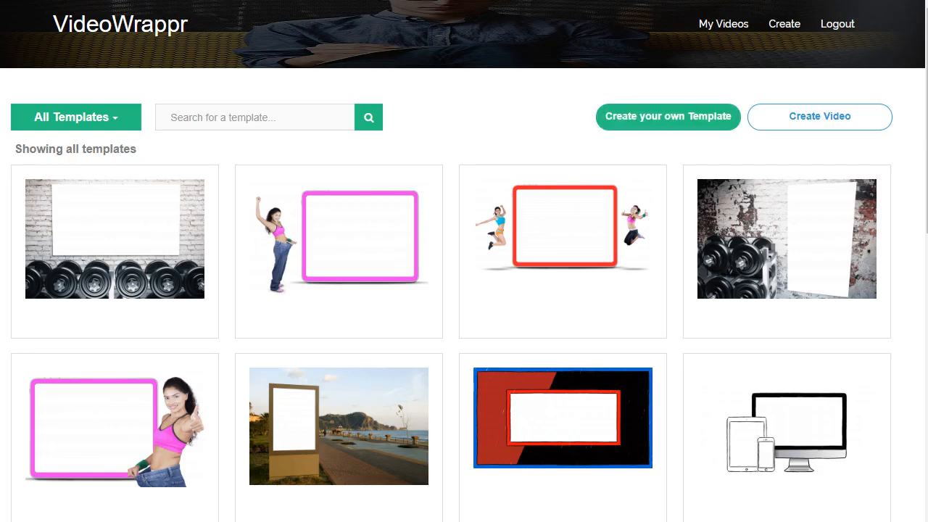
pyautogui.click(668, 116)
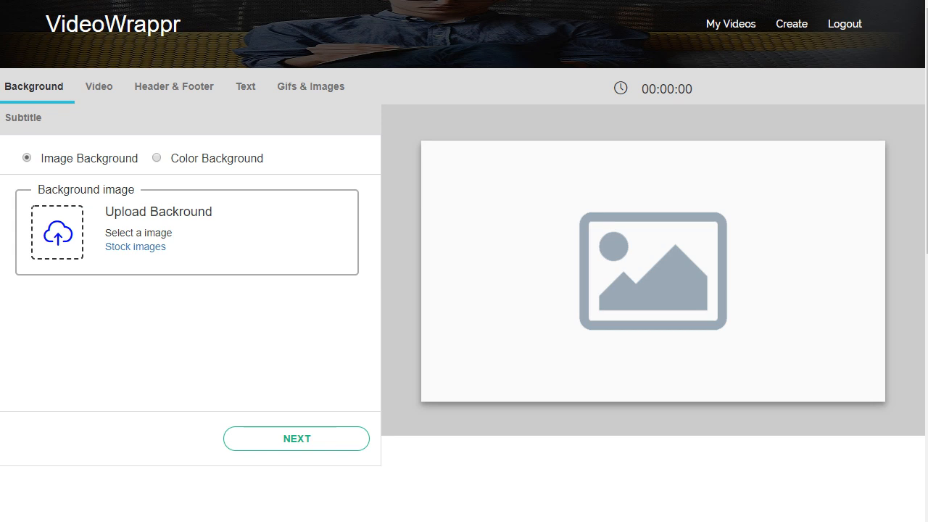
# Use a color background for the template and set its height to 640 px.
pyautogui.click(156, 157)
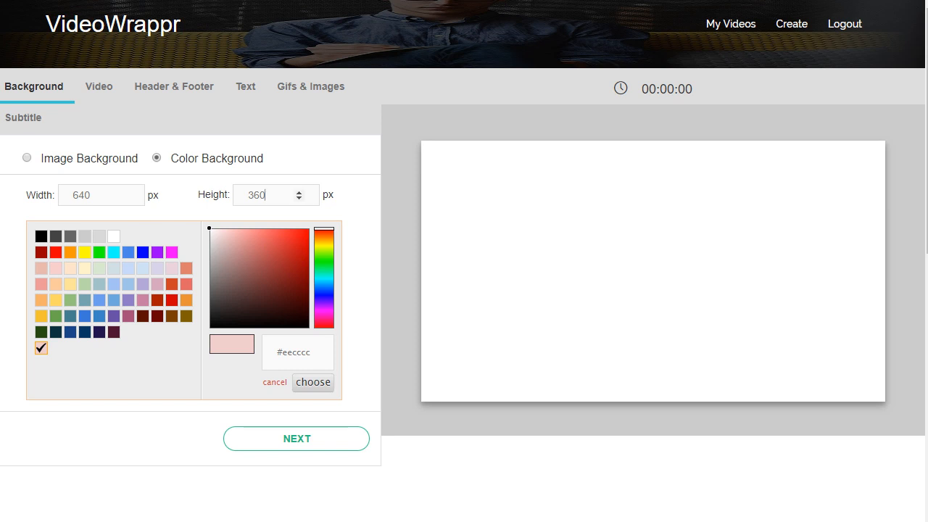
pyautogui.moveTo(266, 194); pyautogui.dragTo(248, 194)
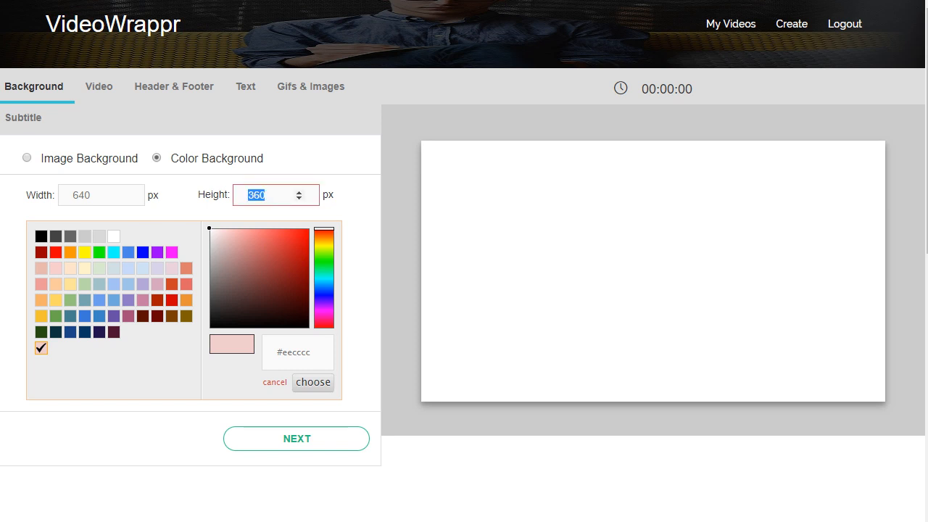
pyautogui.write('600')
pyautogui.press('BackSpace')
pyautogui.press('BackSpace')
pyautogui.write('40')
pyautogui.press('Tab')
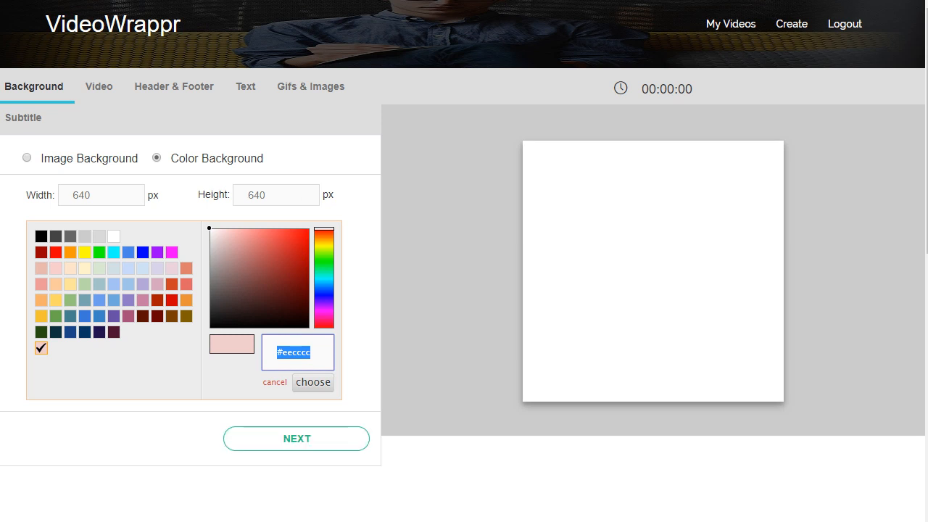
# Apply the bright blue #1c88ee as the background color and continue to the video stage.
pyautogui.write('#cce5ee')
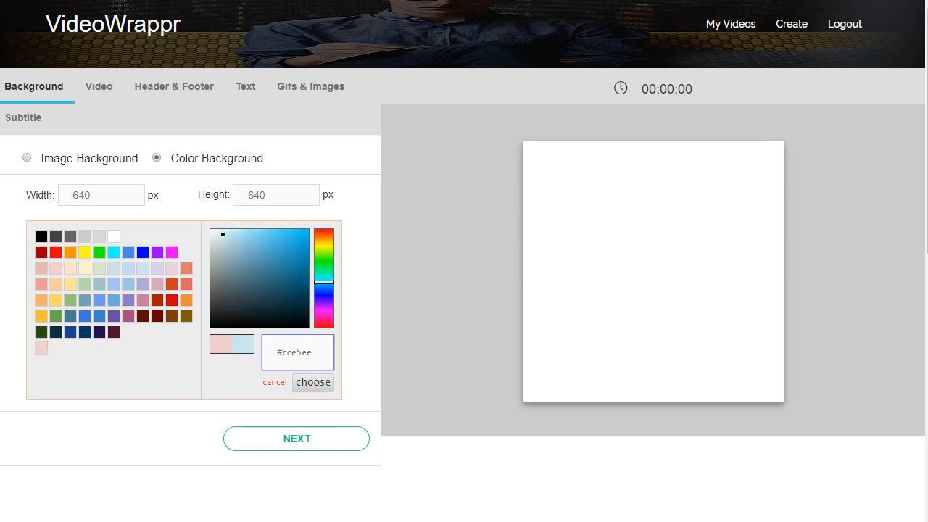
pyautogui.moveTo(323, 282); pyautogui.dragTo(324, 286)
pyautogui.moveTo(222, 235); pyautogui.dragTo(296, 234)
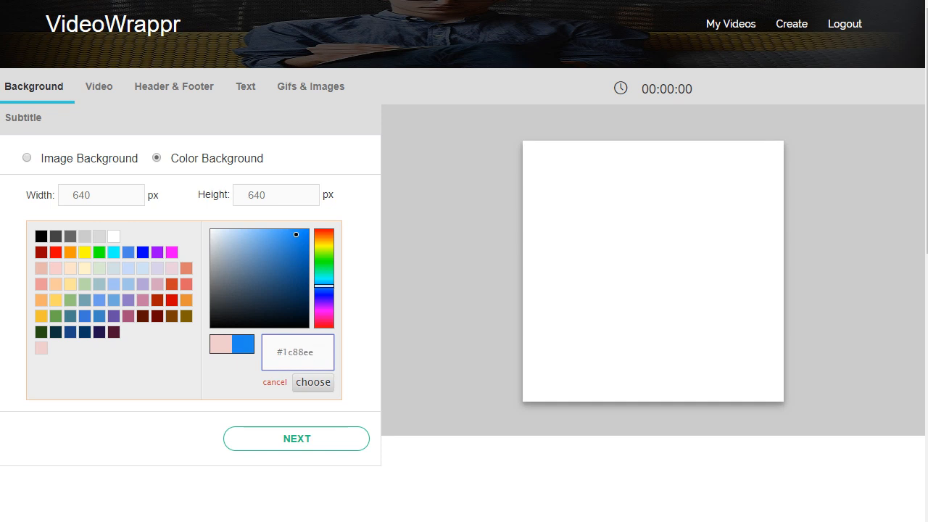
pyautogui.click(314, 382)
pyautogui.click(297, 438)
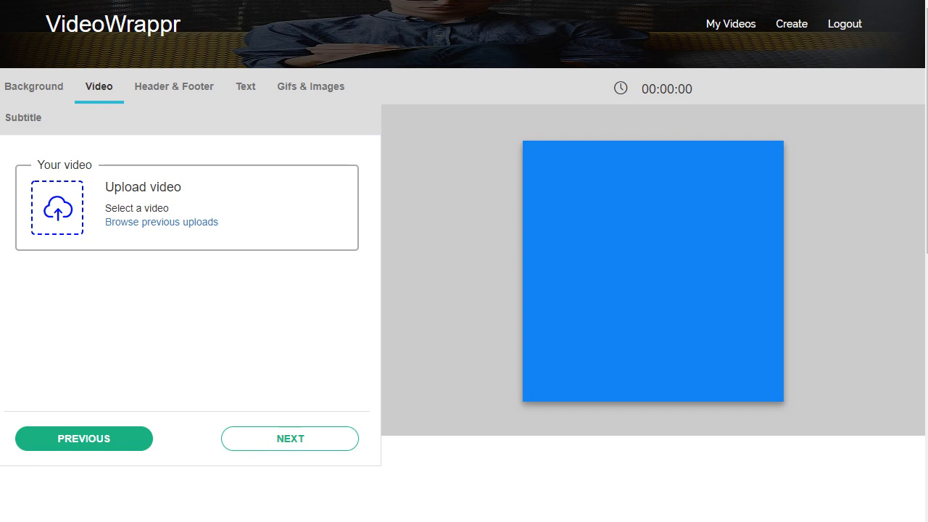
# Upload the video clip of two men outdoors, place it on the canvas, and continue to the header and footer stage.
pyautogui.click(57, 208)
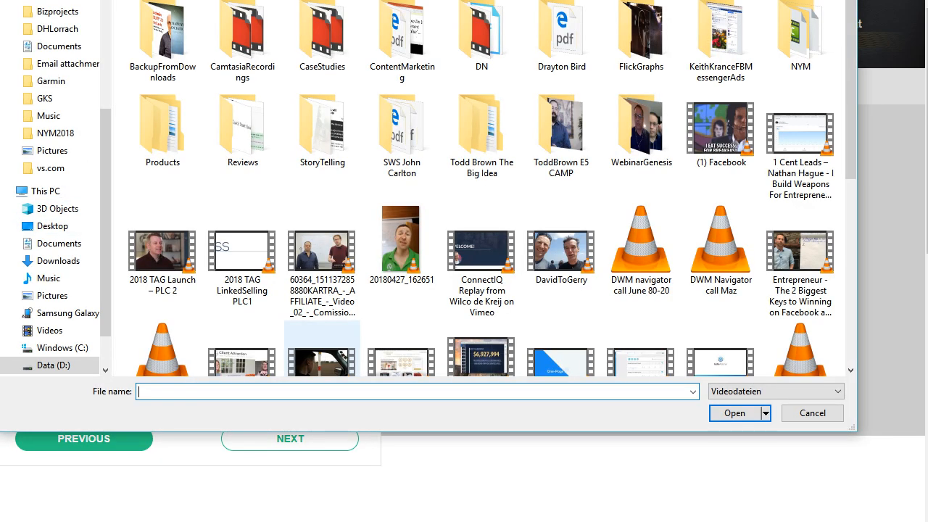
pyautogui.click(561, 251)
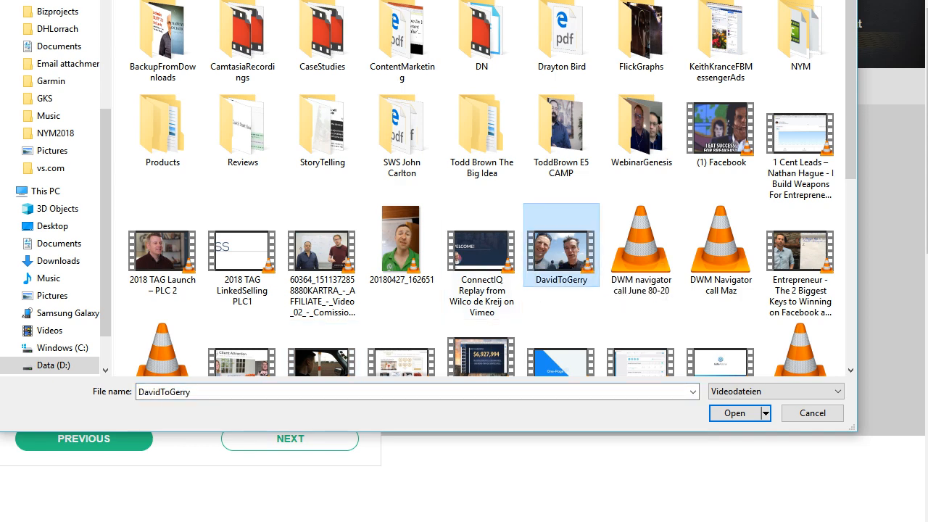
pyautogui.press('Return')
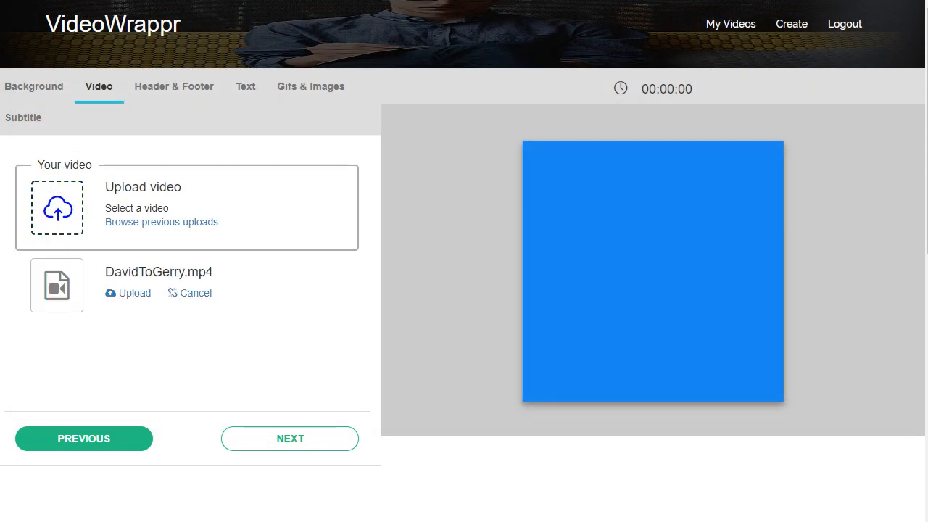
pyautogui.click(135, 293)
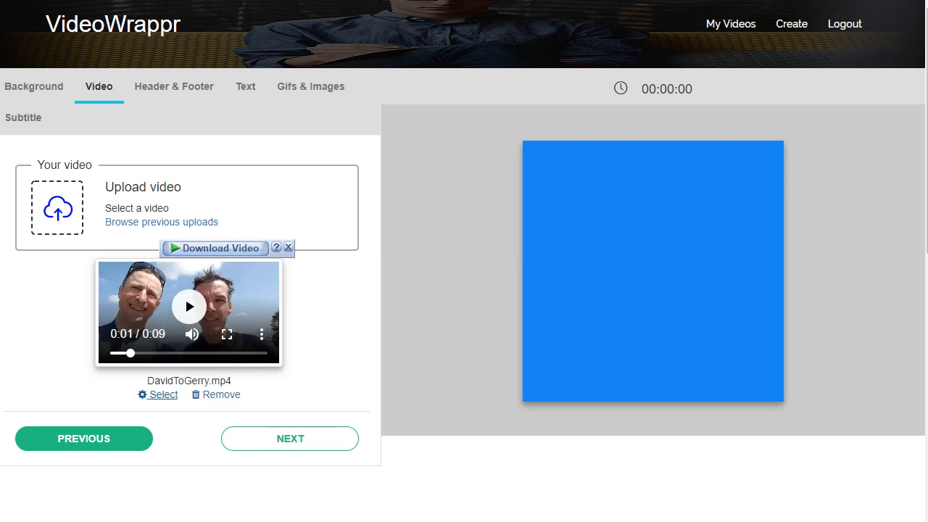
pyautogui.click(160, 394)
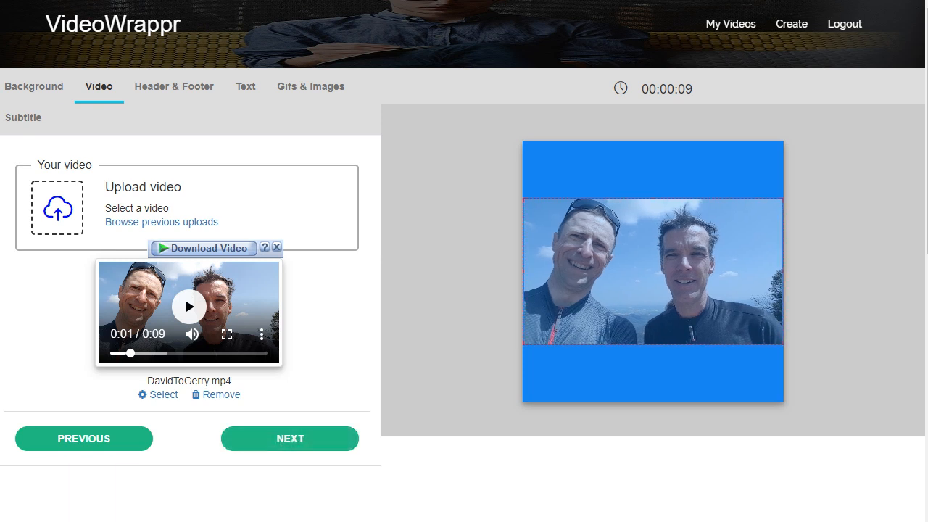
pyautogui.click(290, 439)
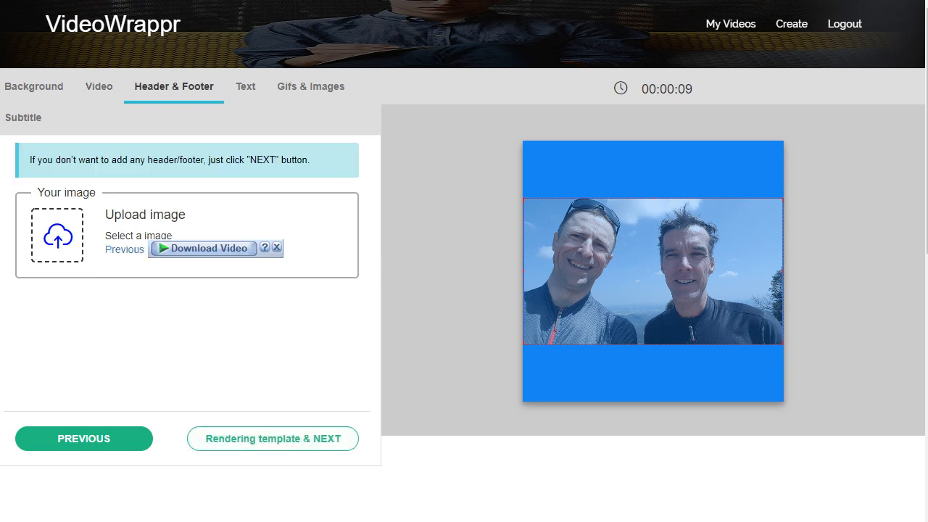
pyautogui.click(277, 246)
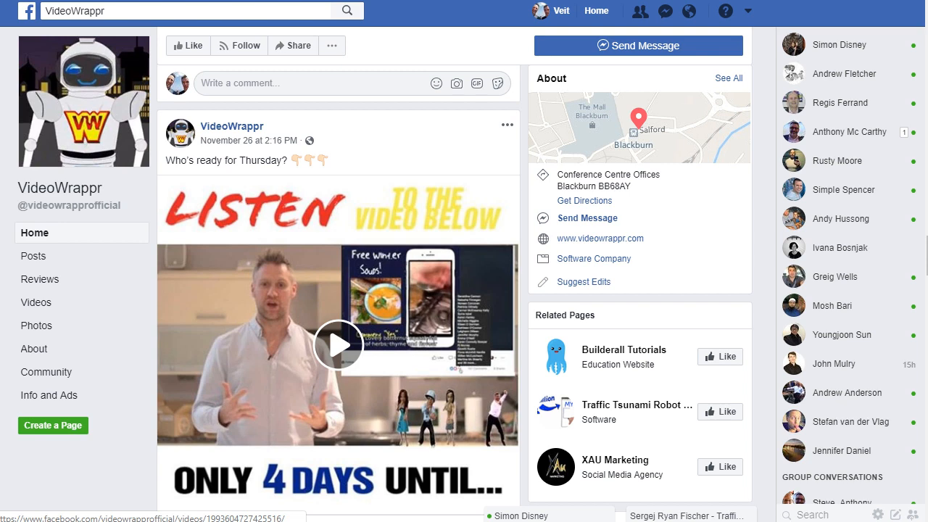
# Play the "Listen to the video below" example on VideoWrappr's Facebook page and pause it.
pyautogui.click(338, 344)
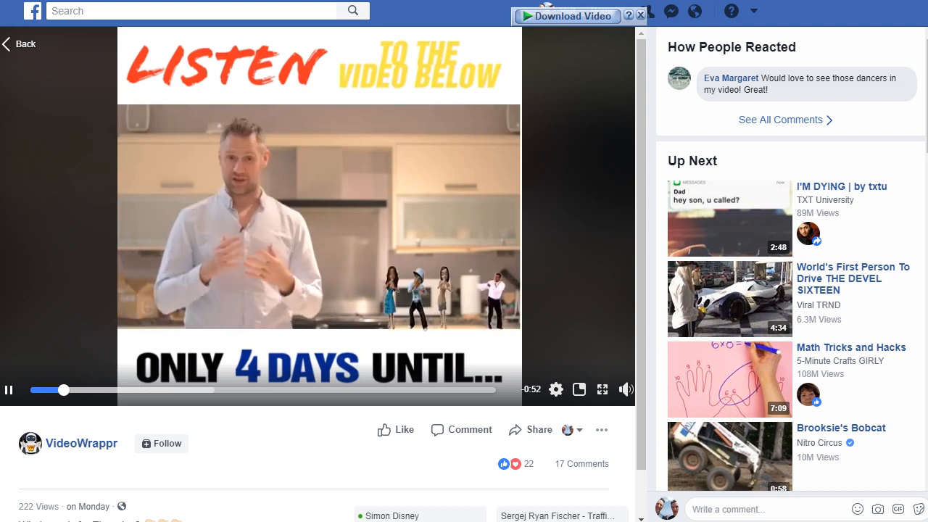
pyautogui.press('space')
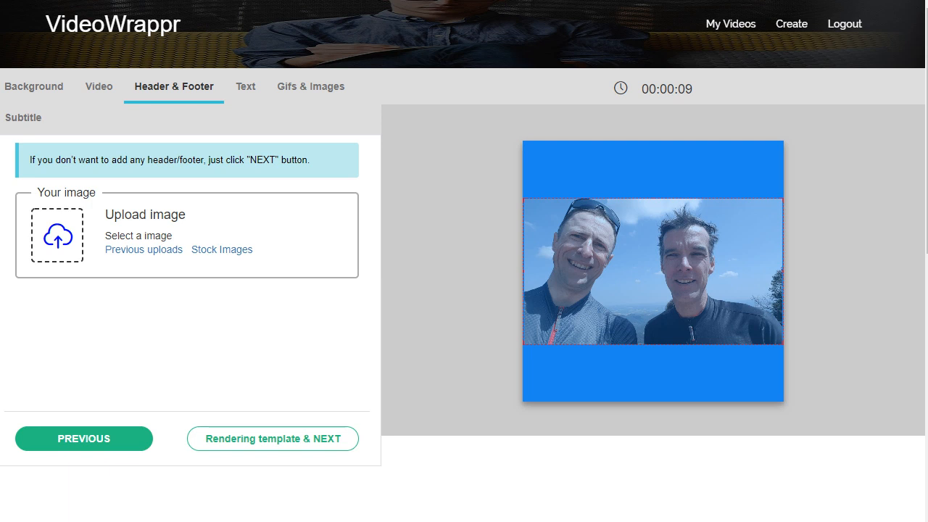
# Render the template without a header or footer, and enter "Hello" followed by the recipient's first name as Text 1.
pyautogui.click(273, 439)
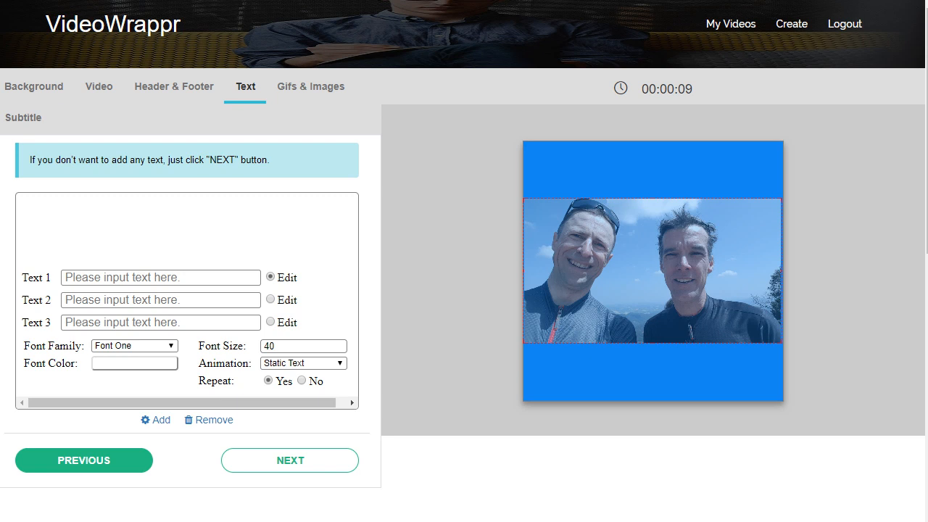
pyautogui.click(160, 278)
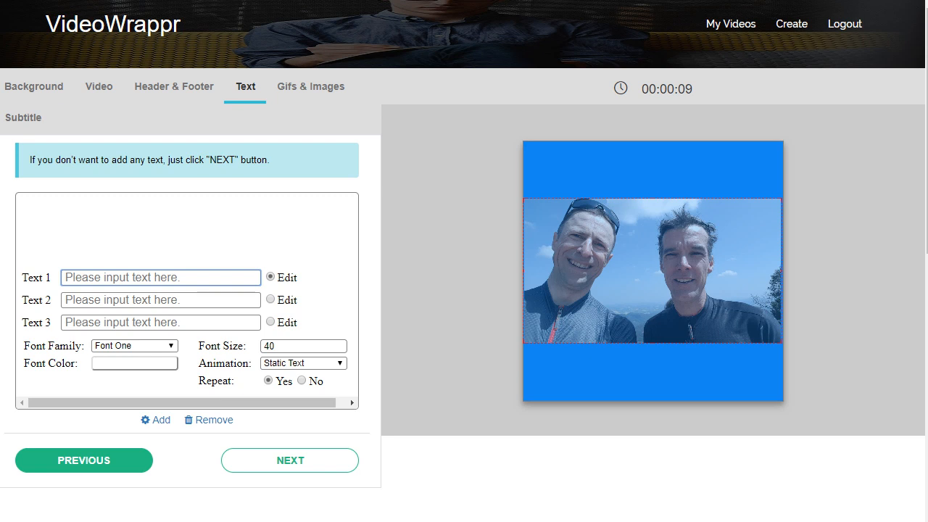
pyautogui.write('Hello ')
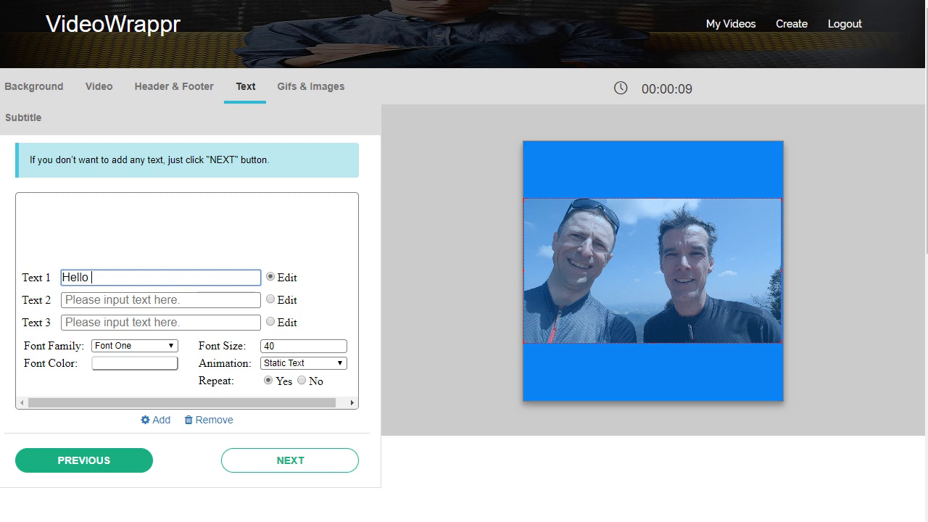
pyautogui.write('Gerr')
pyautogui.press('BackSpace')
pyautogui.write('y')
# Style the greeting with Font Four in a slightly darkened orange and add it to the canvas.
pyautogui.click(134, 345)
pyautogui.click(128, 404)
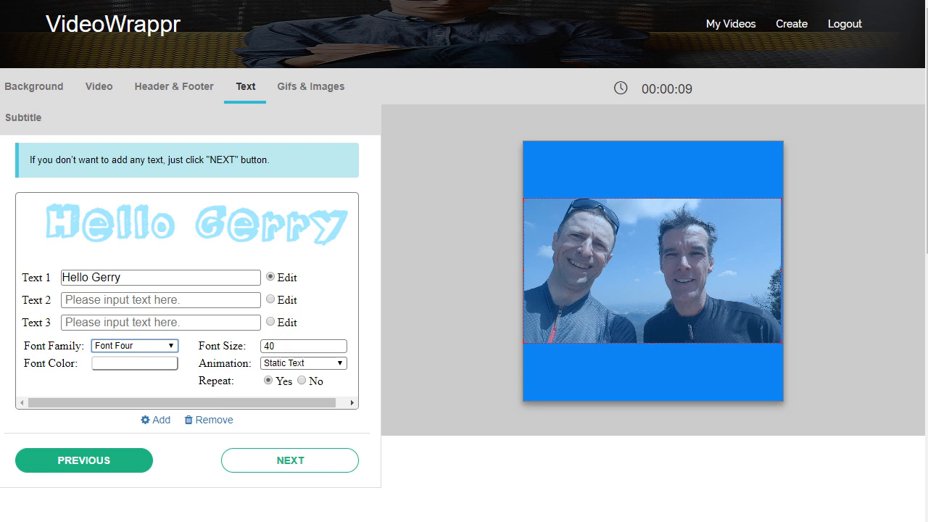
pyautogui.click(135, 363)
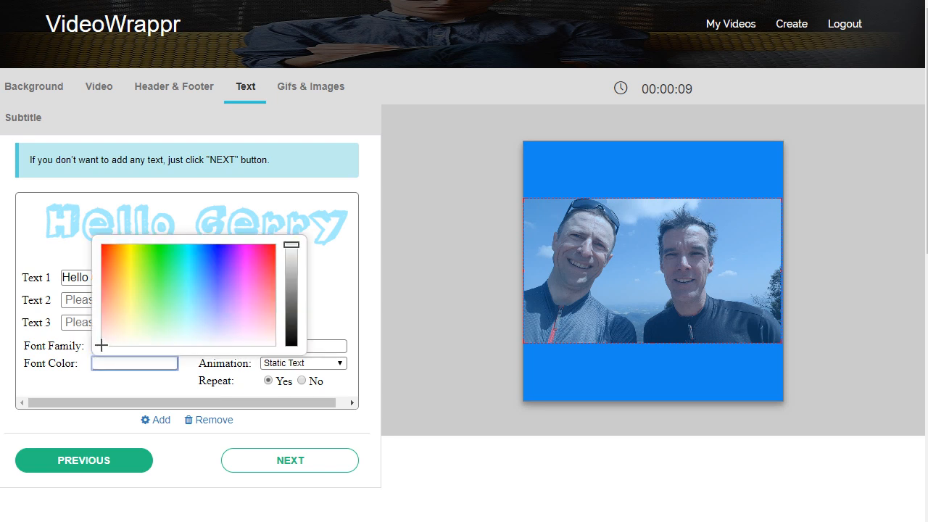
pyautogui.click(128, 275)
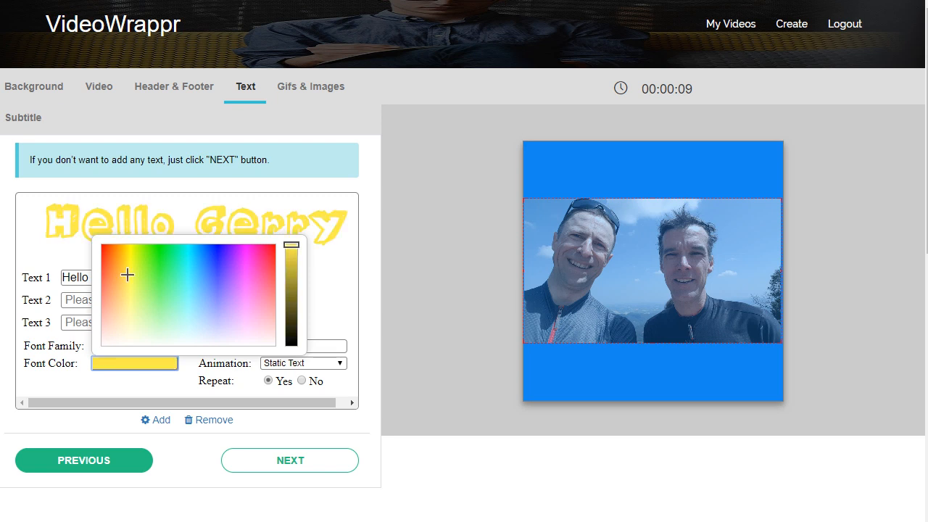
pyautogui.click(121, 269)
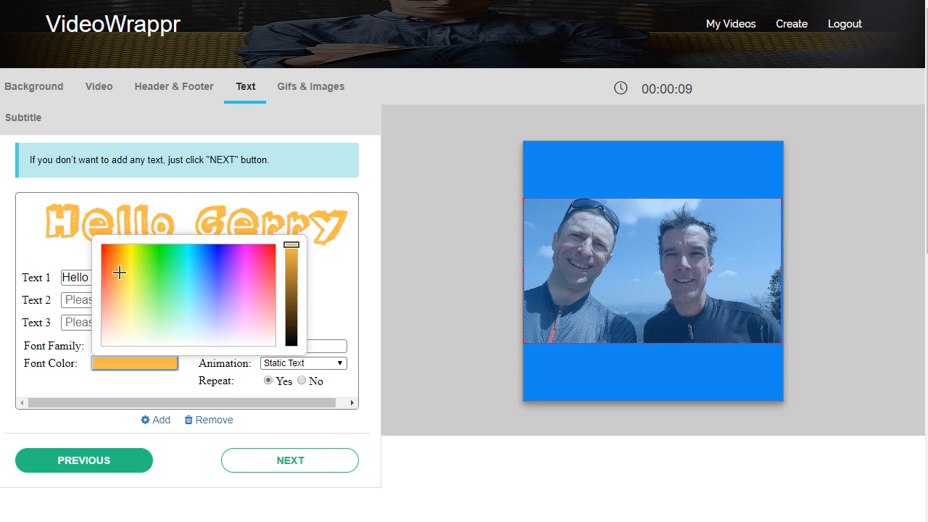
pyautogui.moveTo(291, 245); pyautogui.dragTo(291, 254)
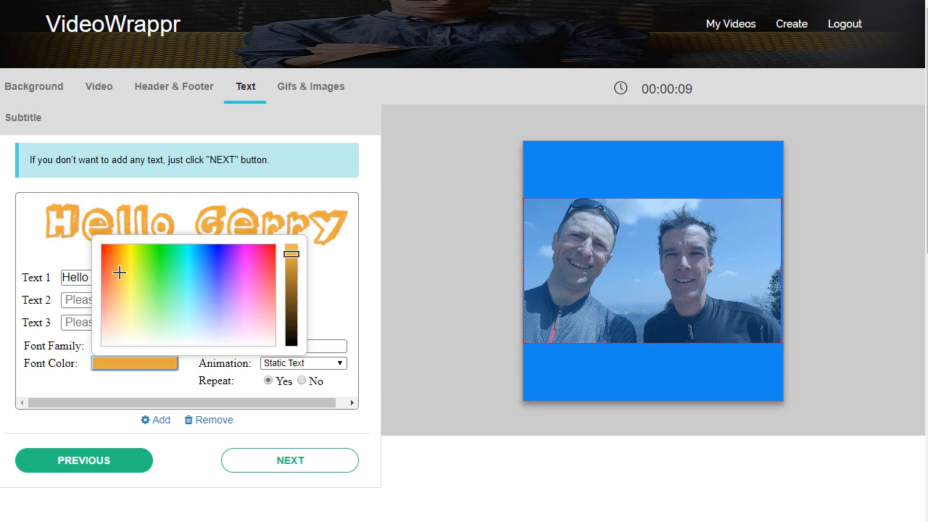
pyautogui.click(160, 420)
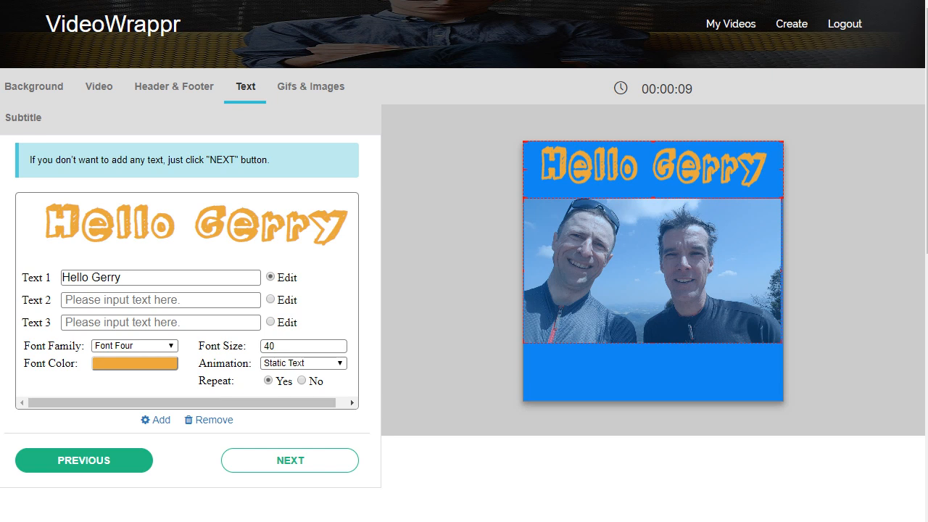
# Remove the greeting text from the canvas and add it again.
pyautogui.click(64, 299)
pyautogui.click(65, 300)
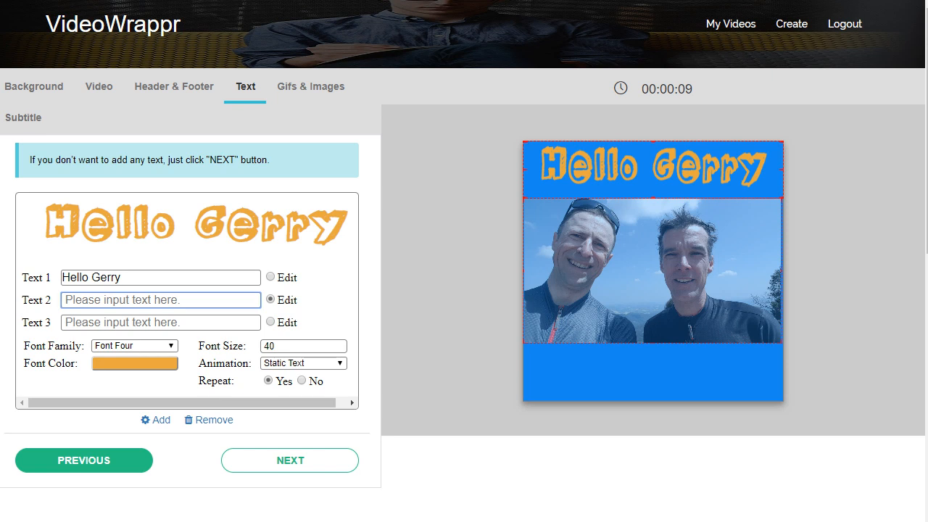
pyautogui.click(209, 420)
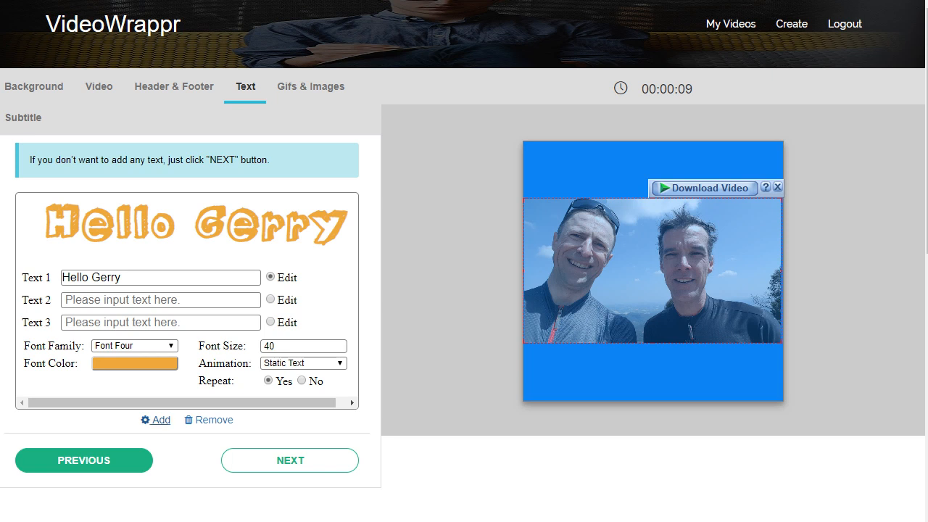
pyautogui.click(156, 420)
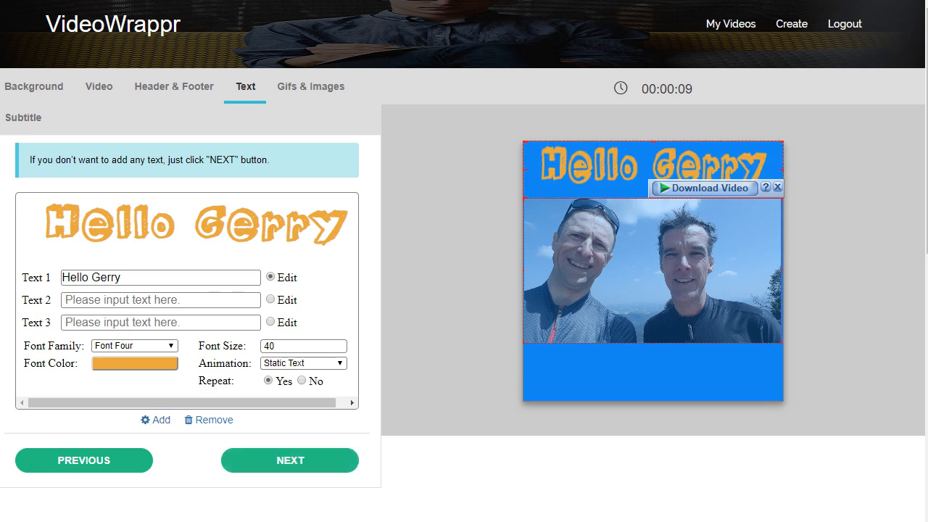
# Proceed to the images and gifs stage, view the stock image collection, and close it without selecting anything.
pyautogui.click(290, 461)
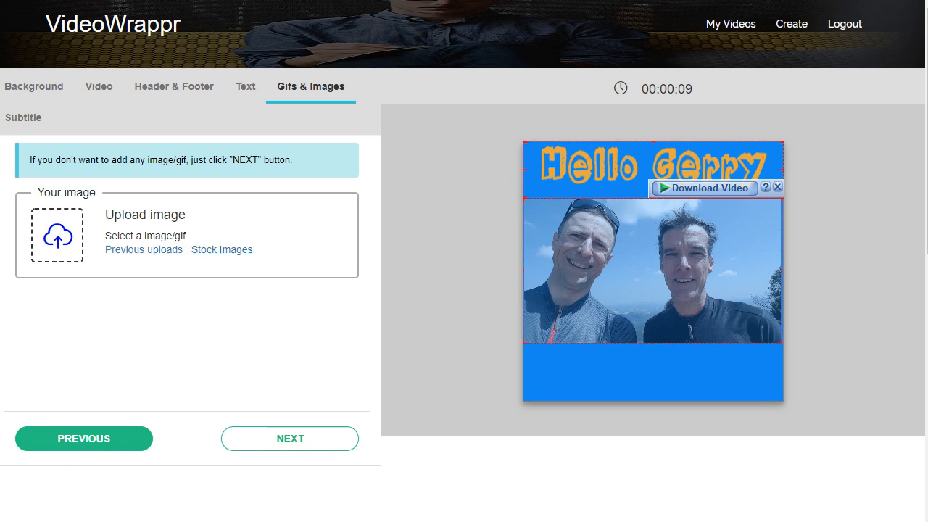
pyautogui.click(221, 250)
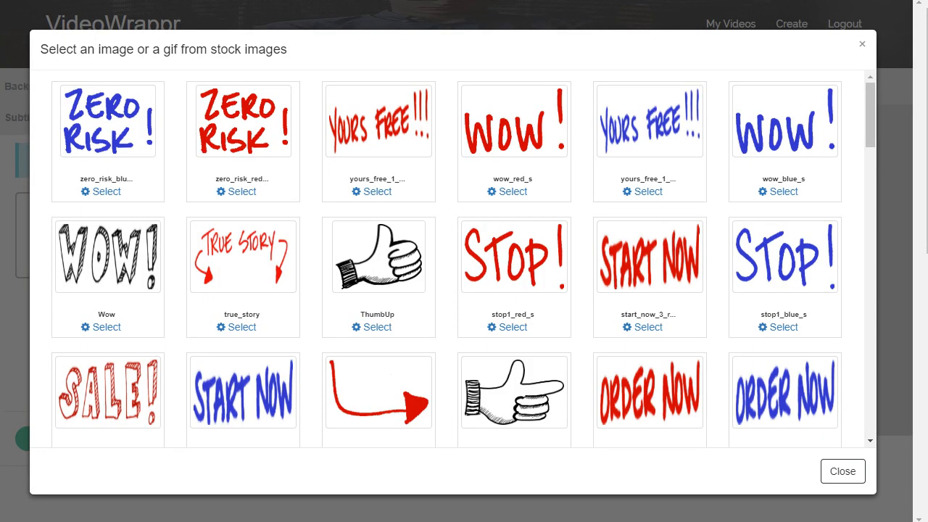
pyautogui.click(862, 43)
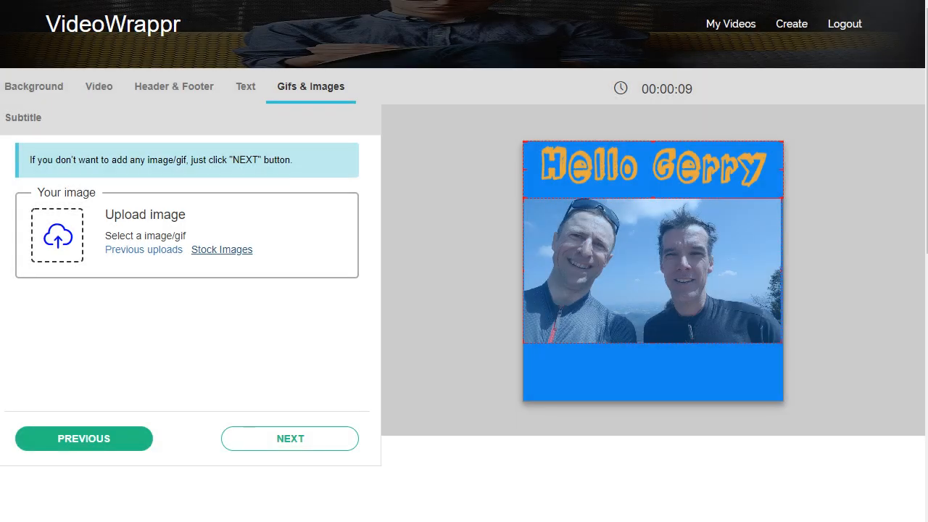
# Export the composition without any images or gifs and start creating new subtitles.
pyautogui.click(290, 439)
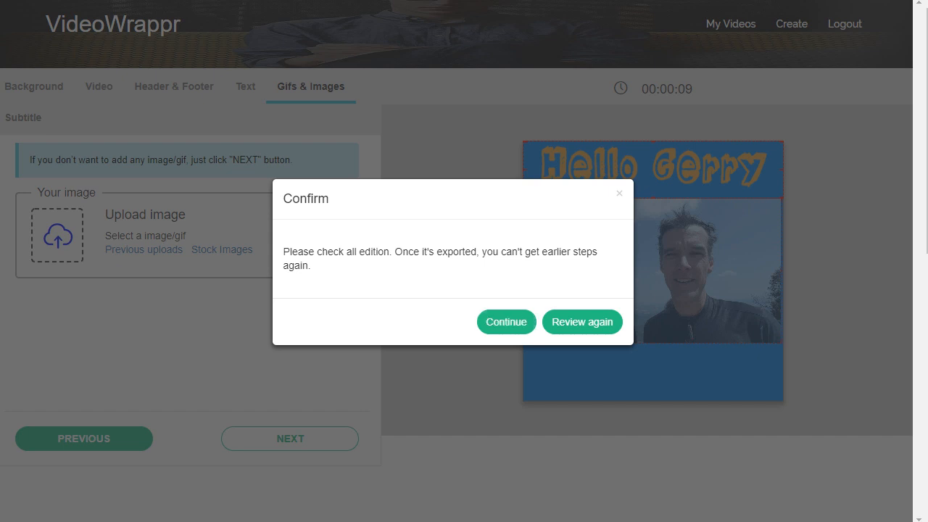
pyautogui.click(506, 322)
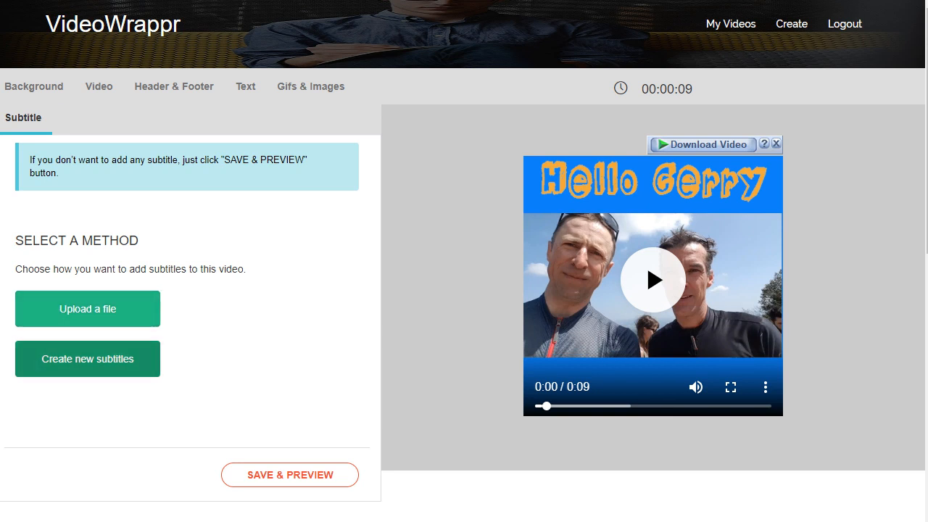
pyautogui.click(88, 359)
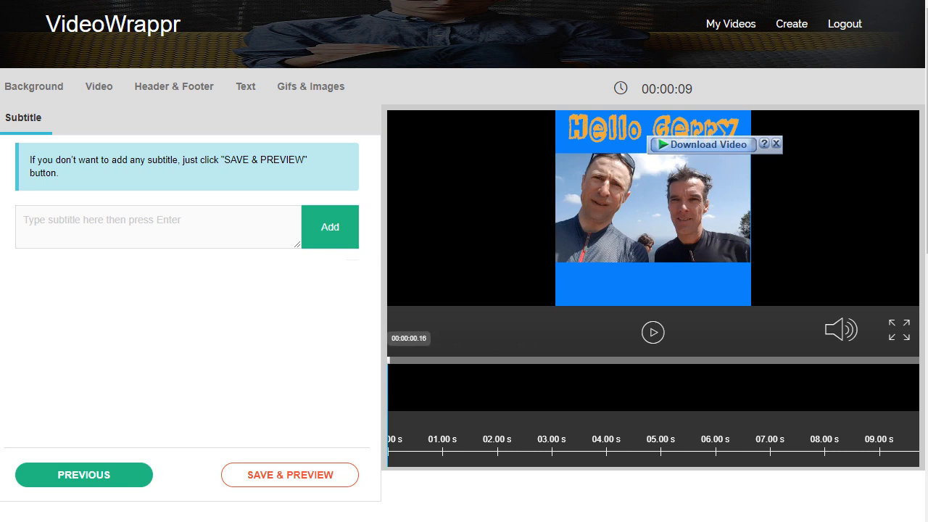
# Add a subtitle reading "Hi" and the recipient's first name, running from the start to about 1.93 s.
pyautogui.moveTo(388, 360); pyautogui.dragTo(492, 359)
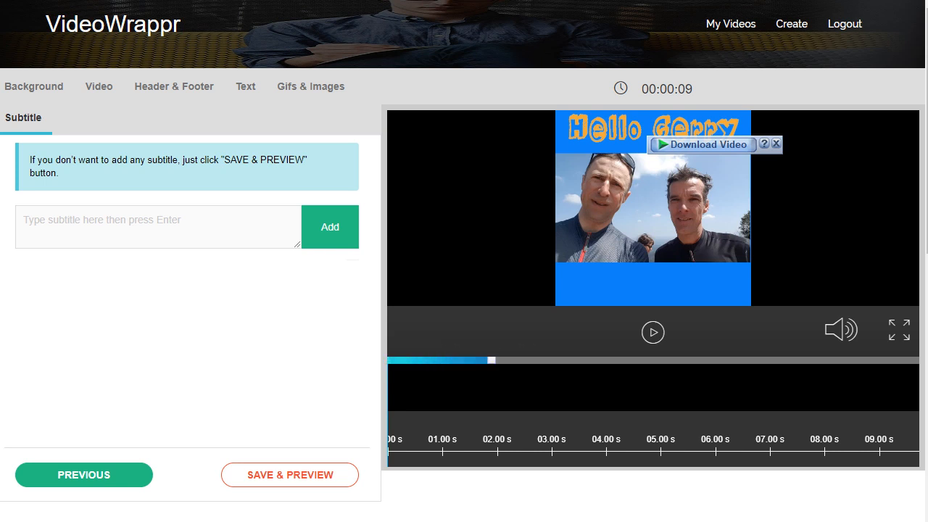
pyautogui.click(24, 219)
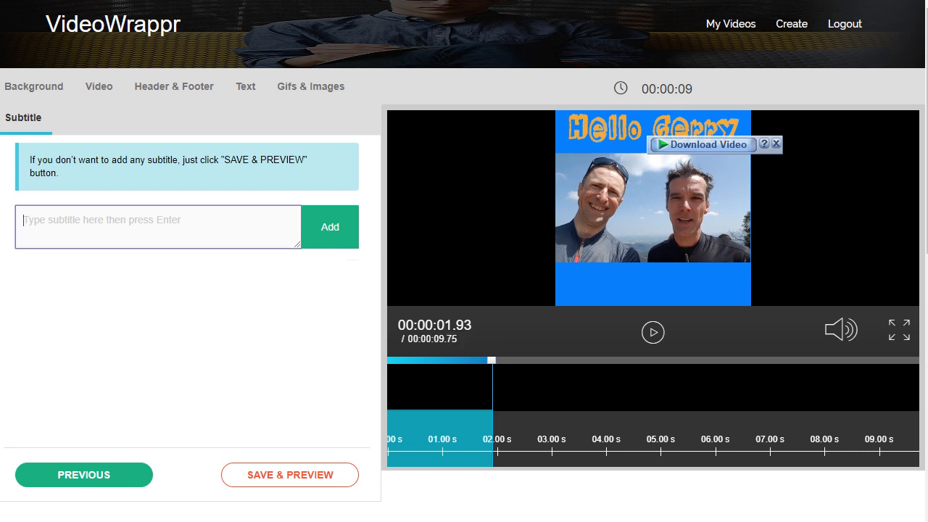
pyautogui.write('i Gerrz')
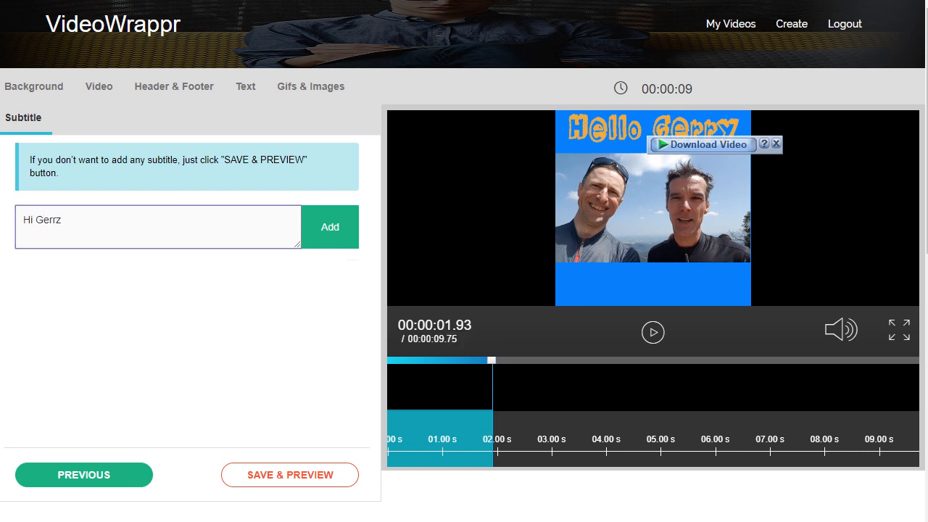
pyautogui.press('BackSpace')
pyautogui.write('y')
pyautogui.press('Return')
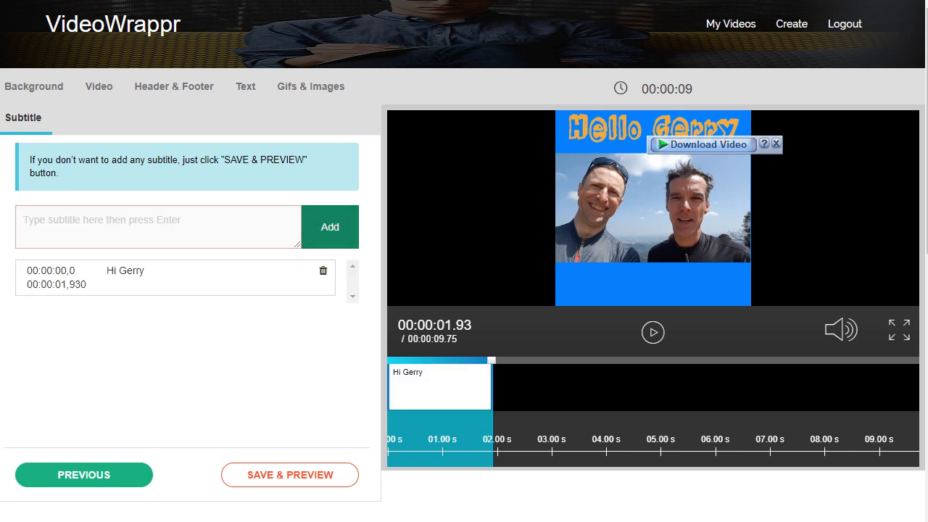
# Add a second subtitle, "hope you're having a great summer", directly after the greeting subtitle.
pyautogui.write('hope ')
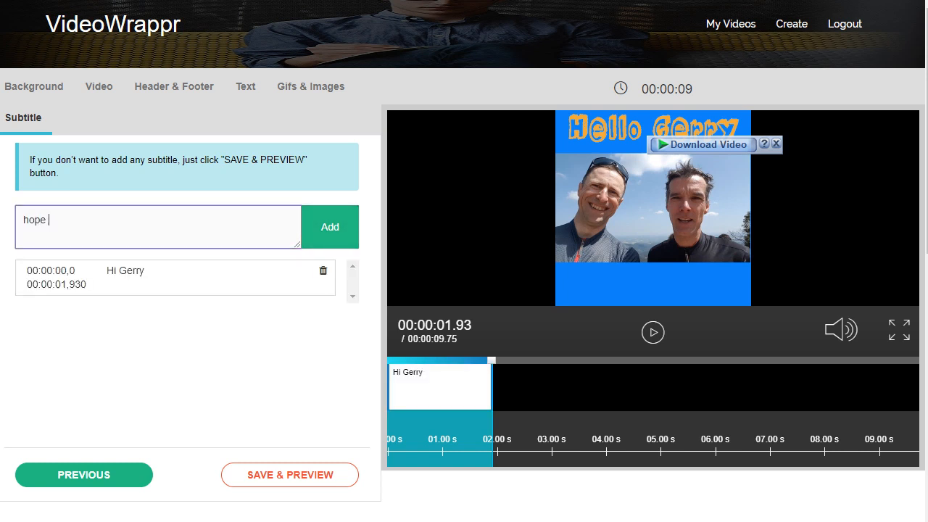
pyautogui.write("you're having a great summer")
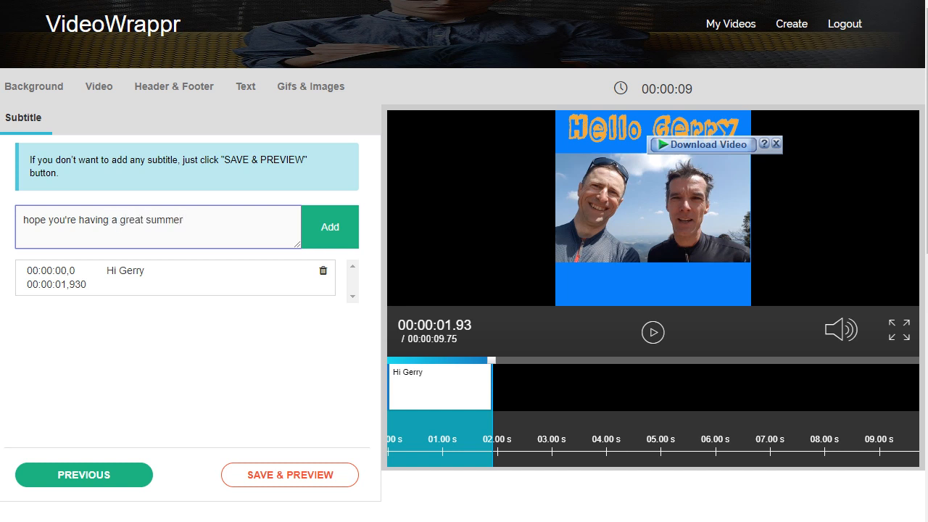
pyautogui.press('Return')
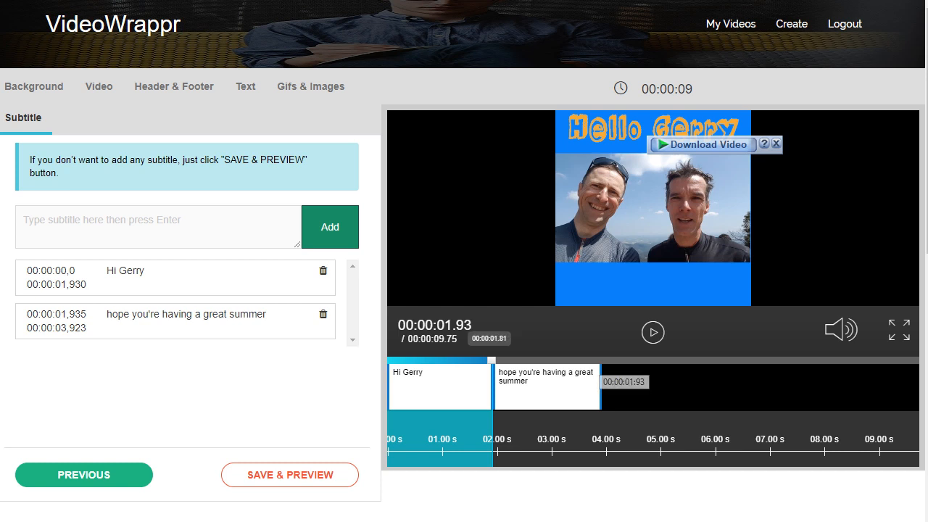
# Extend the second subtitle to about 4.84 s and add "all the best from sunny Girona" after it, ending at about 7.24 s.
pyautogui.click(23, 220)
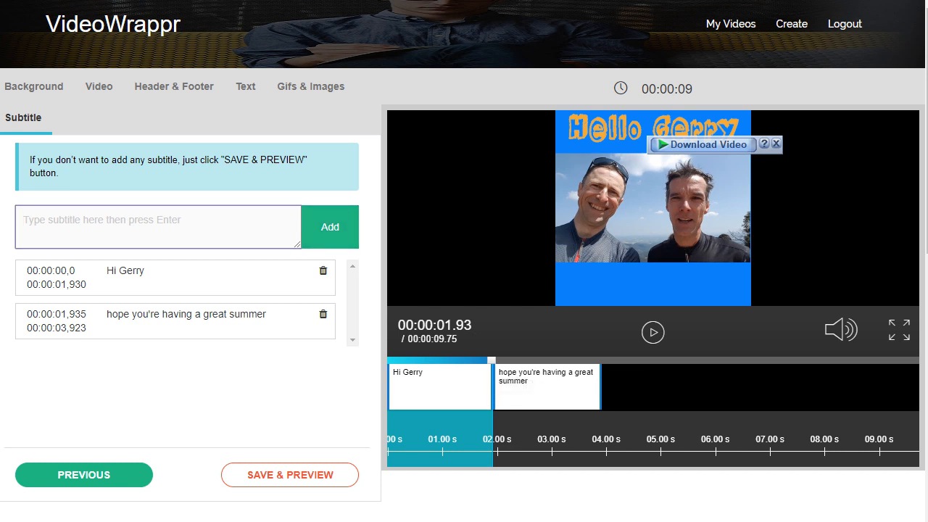
pyautogui.write('al')
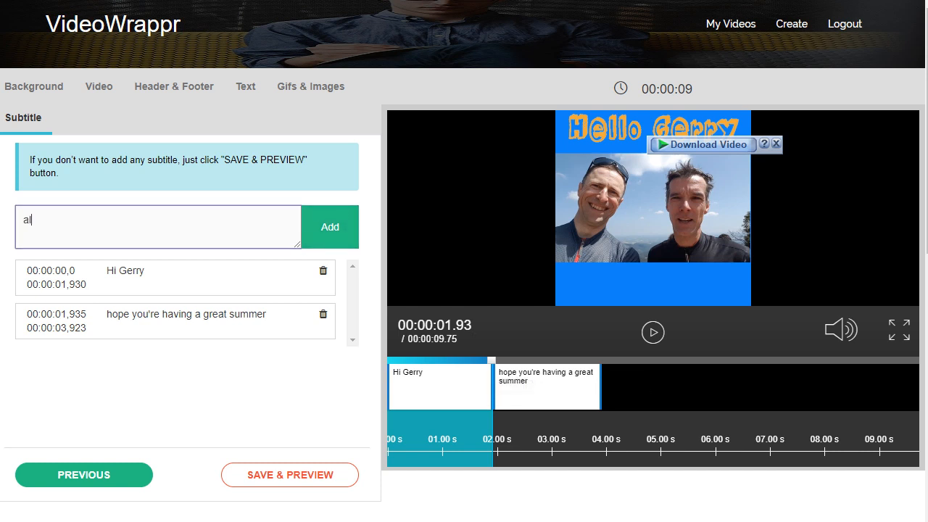
pyautogui.write('l the best from sunny Girona')
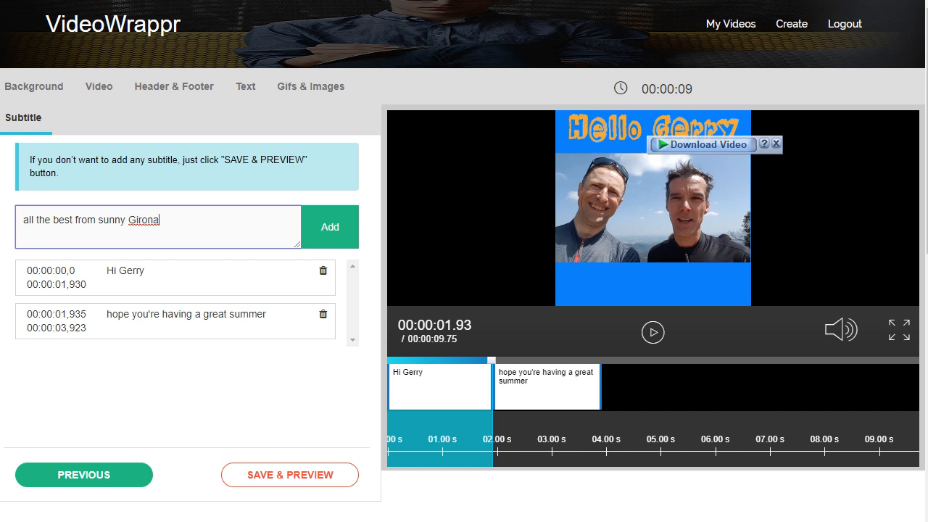
pyautogui.moveTo(494, 387)
pyautogui.mouseDown()
pyautogui.moveTo(550, 386)
pyautogui.moveTo(495, 386)
pyautogui.mouseUp()
pyautogui.moveTo(601, 387); pyautogui.dragTo(651, 387)
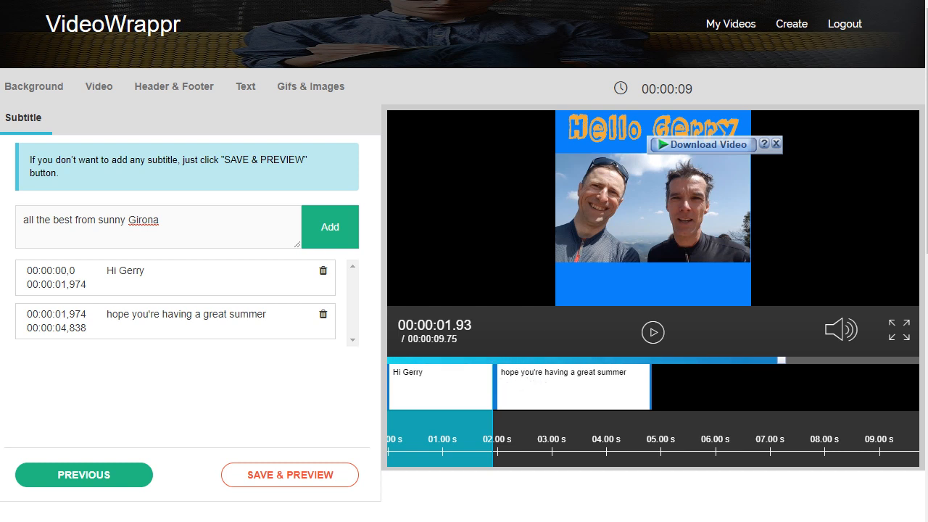
pyautogui.press('Return')
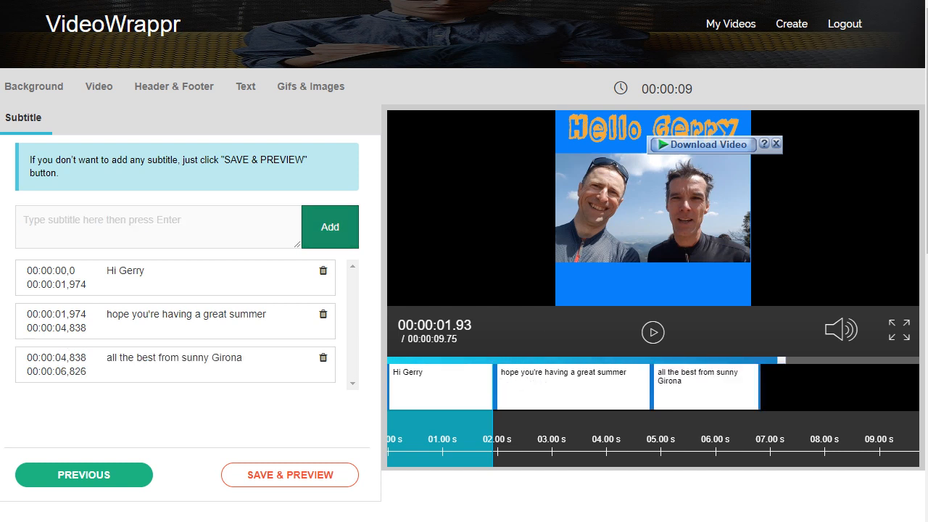
pyautogui.moveTo(759, 387); pyautogui.dragTo(782, 386)
# Add a closing subtitle of "bye," with the two senders' first names and extend it to about 9.73 s.
pyautogui.click(24, 220)
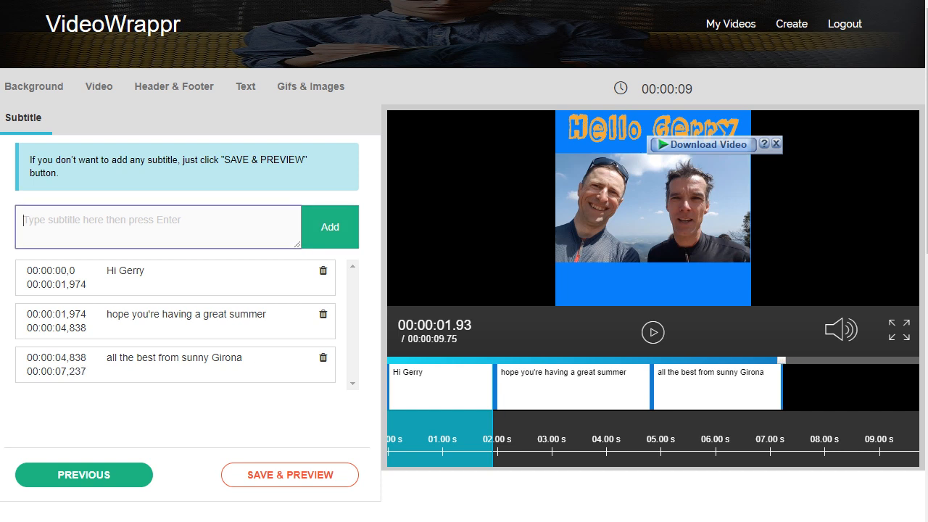
pyautogui.write('bye')
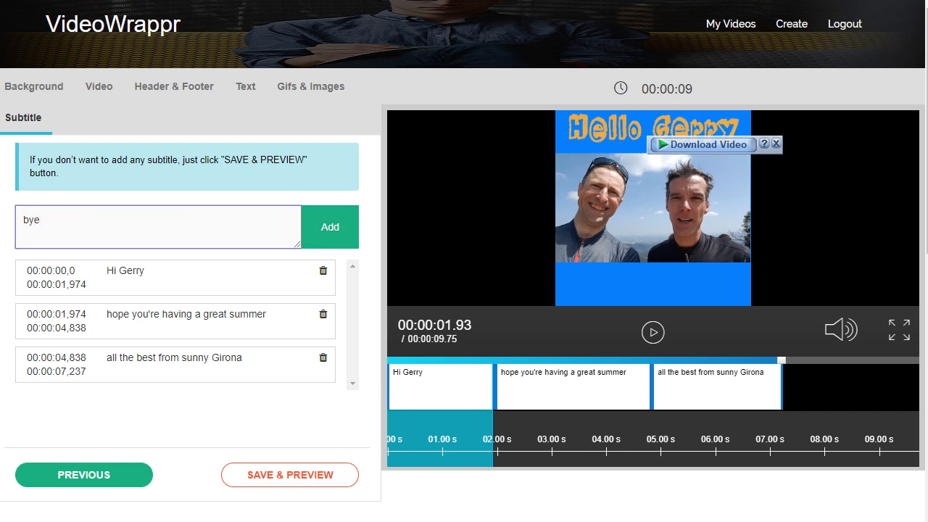
pyautogui.write(', David & Veit')
pyautogui.click(330, 227)
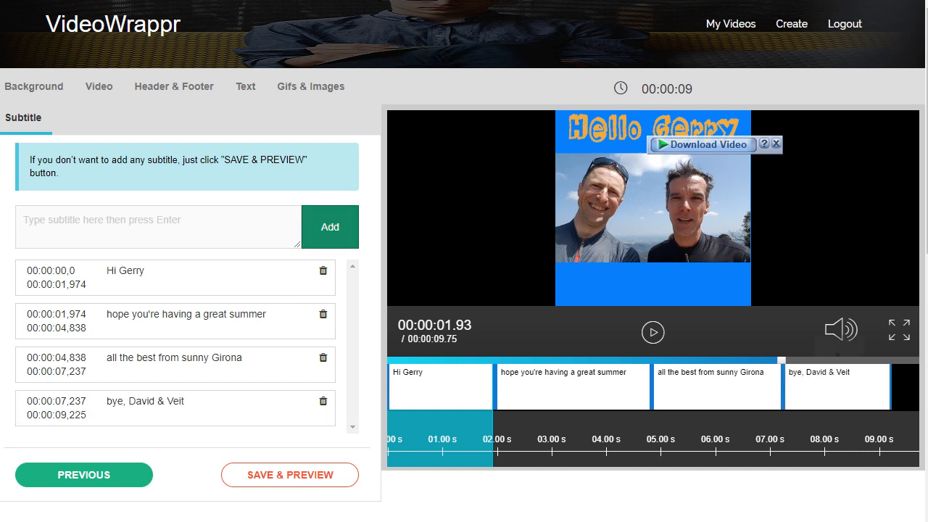
pyautogui.moveTo(842, 330)
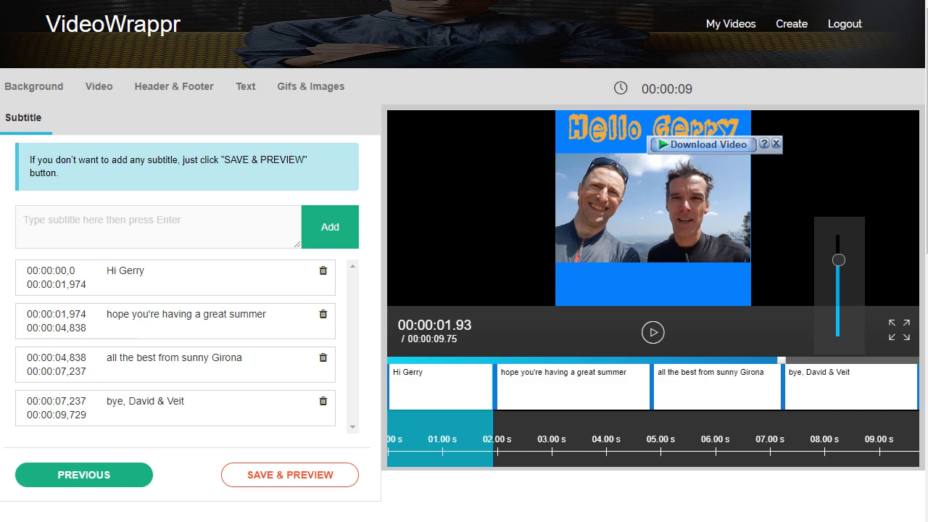
# Save the subtitled video under a file name of "to", the recipient's first name and "FromGirona".
pyautogui.click(290, 475)
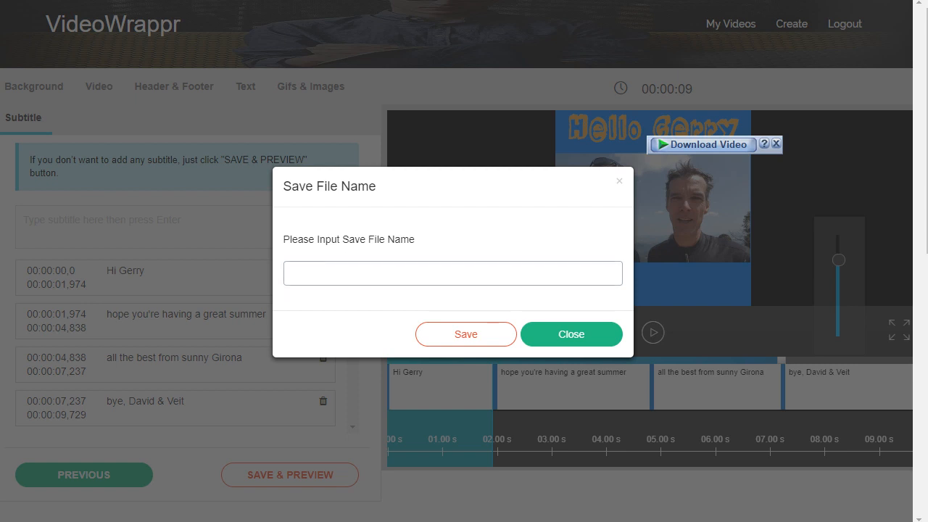
pyautogui.write('toGerryFromGirona')
pyautogui.click(465, 334)
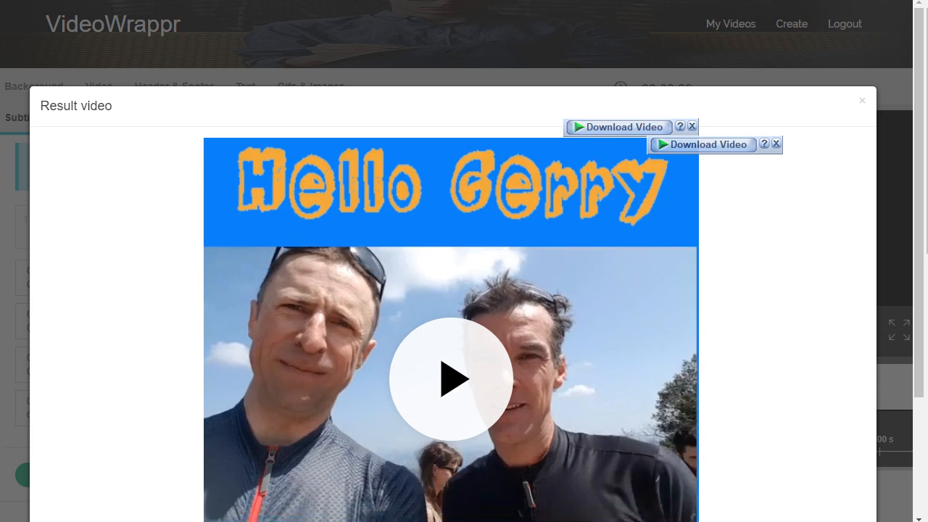
# Download the result video and check the downloaded MP4 in VLC and the Downloads folder.
pyautogui.scroll(-2, 451, 290)
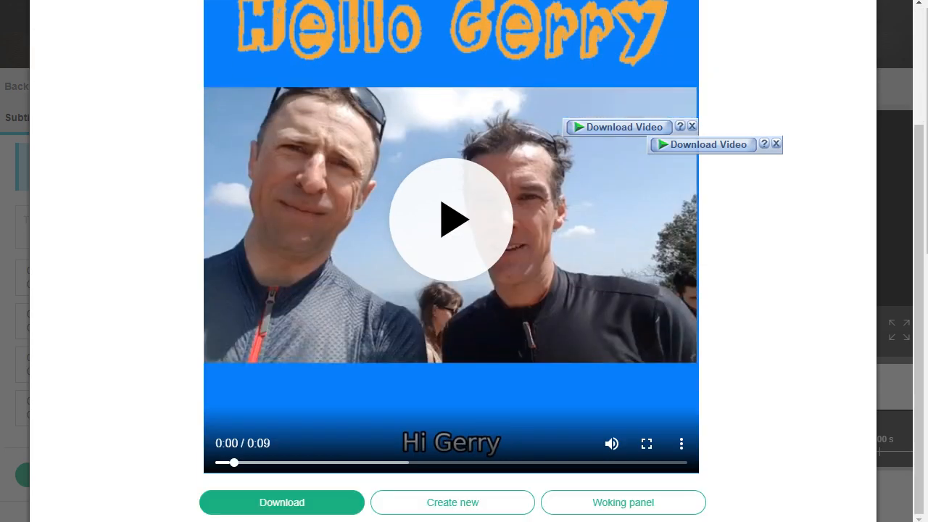
pyautogui.scroll(-1, 451, 290)
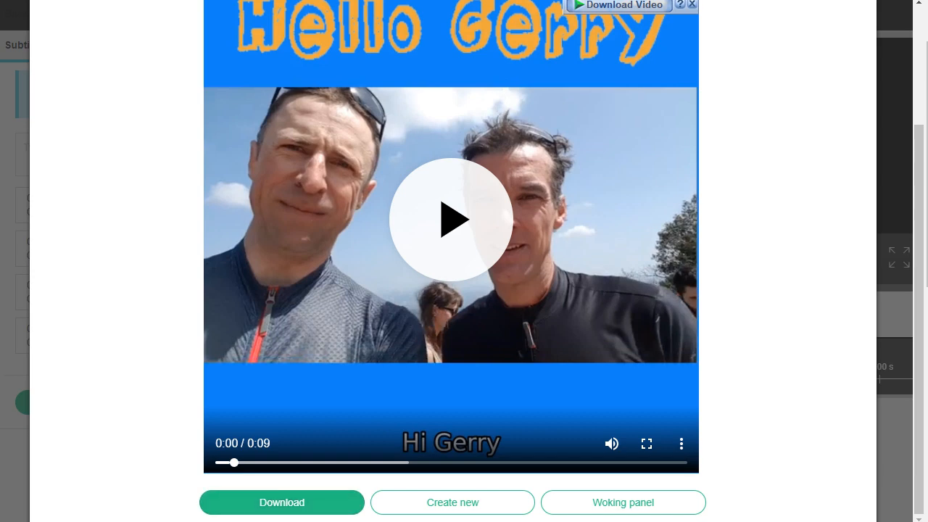
pyautogui.moveTo(927, 94); pyautogui.dragTo(668, 52)
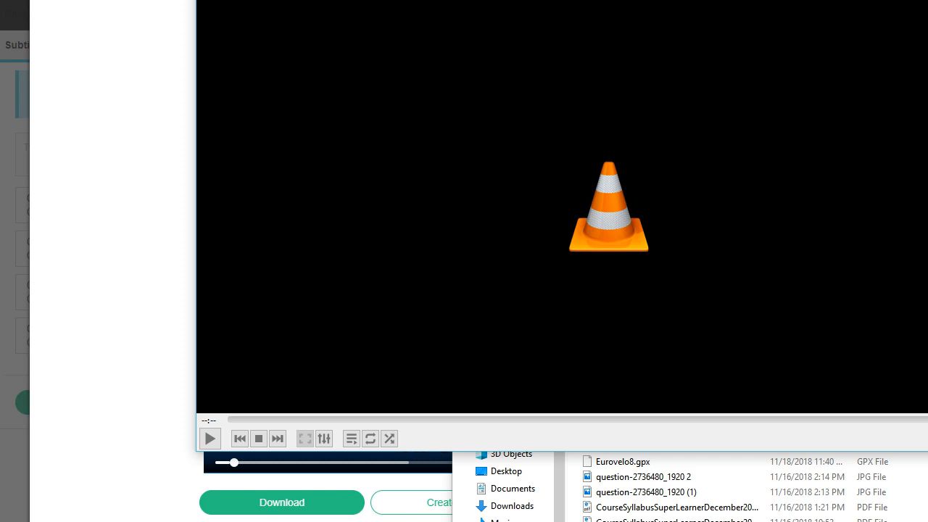
pyautogui.hotkey('alt', 'F4')
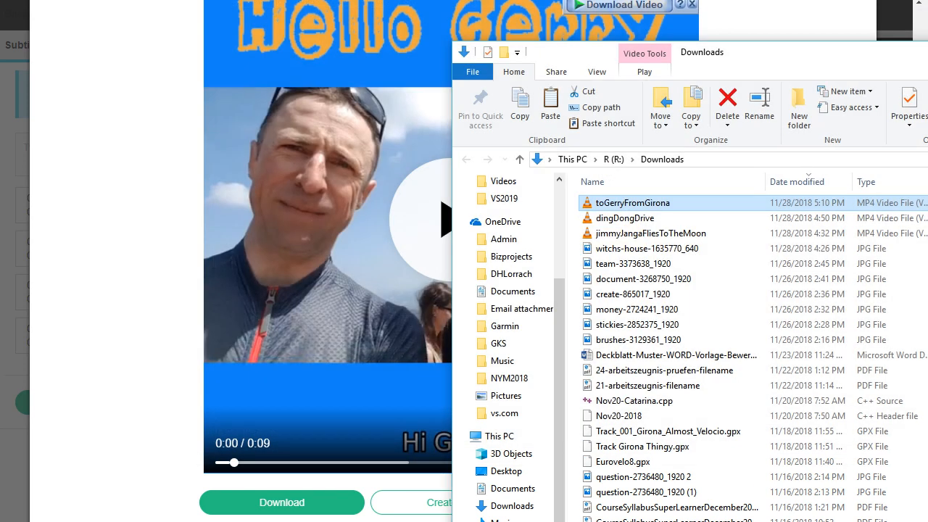
pyautogui.moveTo(754, 51); pyautogui.dragTo(604, 49)
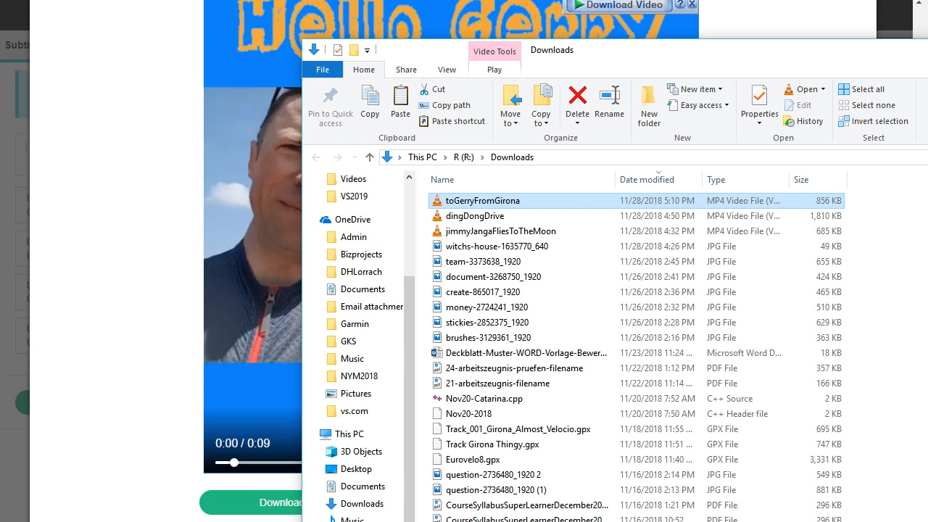
pyautogui.moveTo(605, 49); pyautogui.dragTo(927, 7)
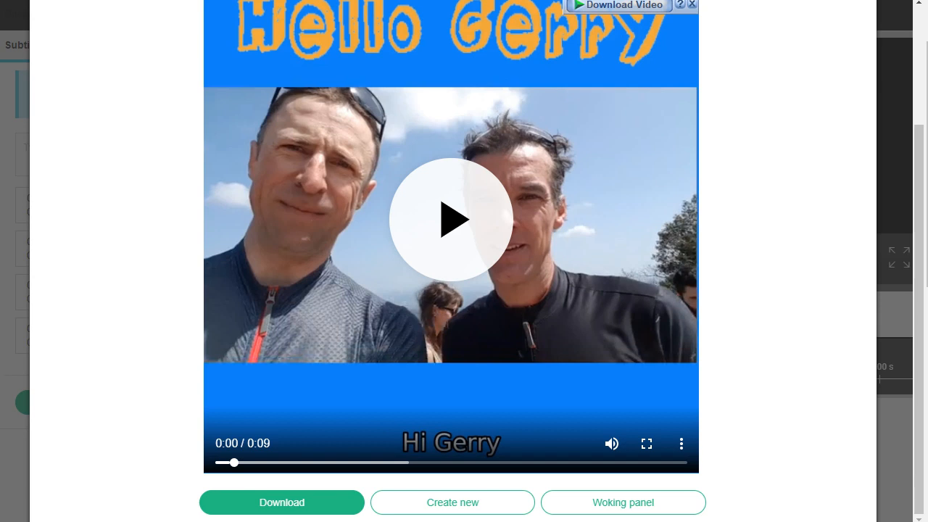
# Jump to about 0:08 in the result preview to check the closing subtitle and the overall frame.
pyautogui.click(638, 462)
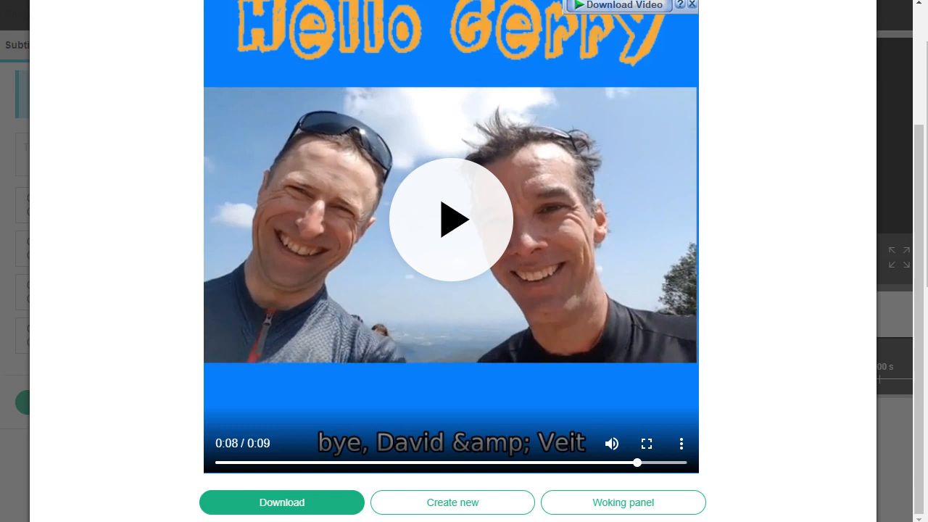
pyautogui.scroll(1, 464, 261)
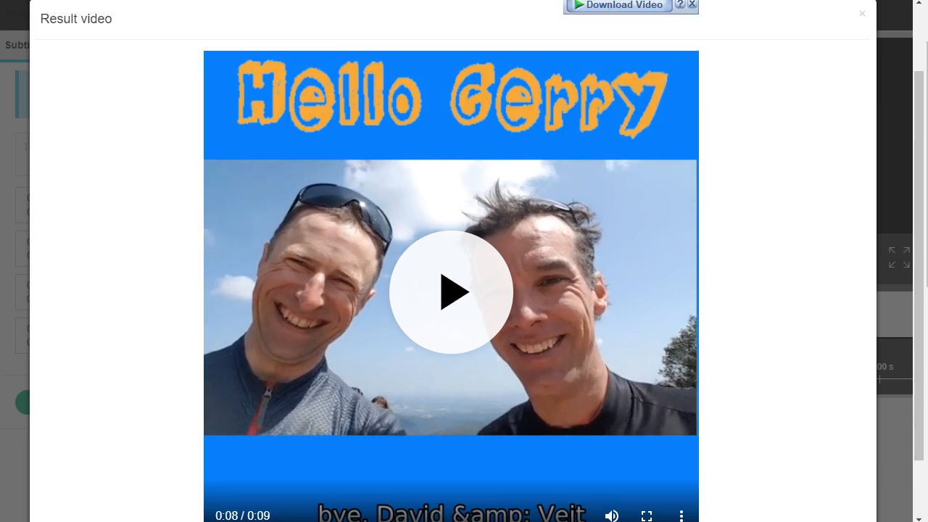